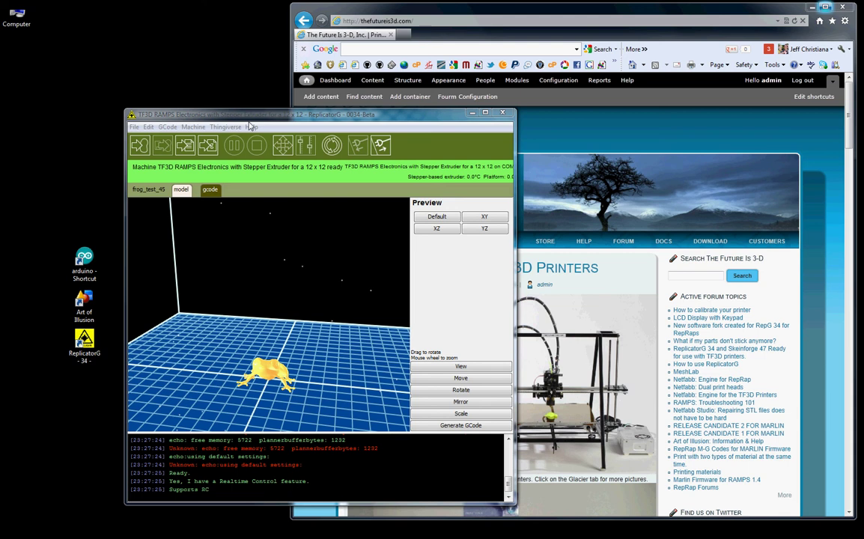
- Open ReplicatorG's Preferences at the Advanced tab, showing the firmware update URL
drag(234, 114, 227, 111)
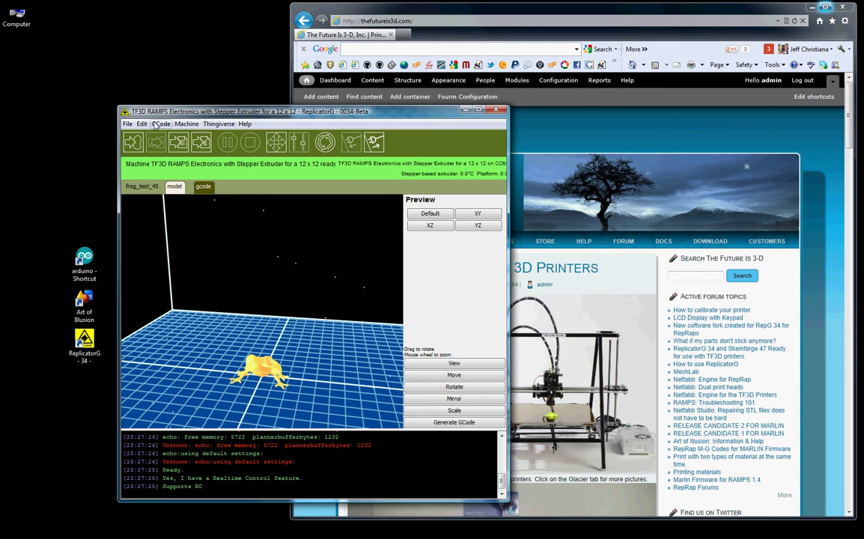
click(127, 123)
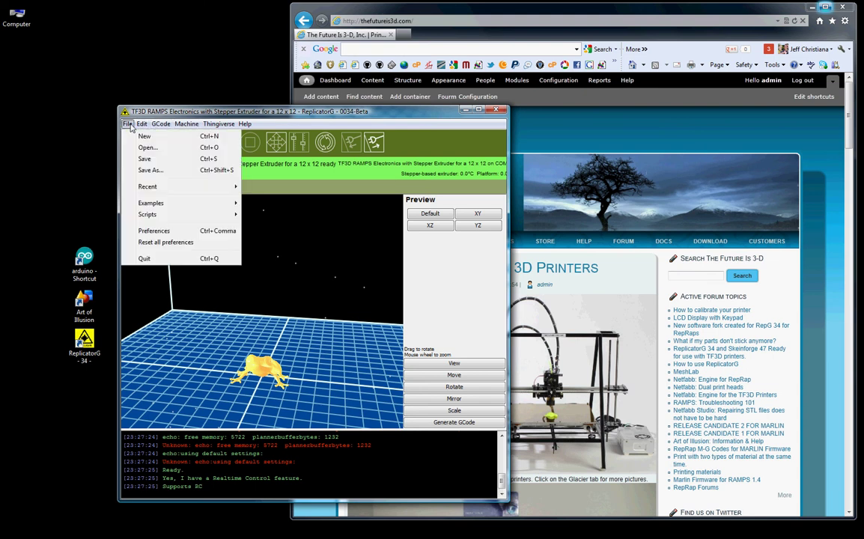
click(155, 231)
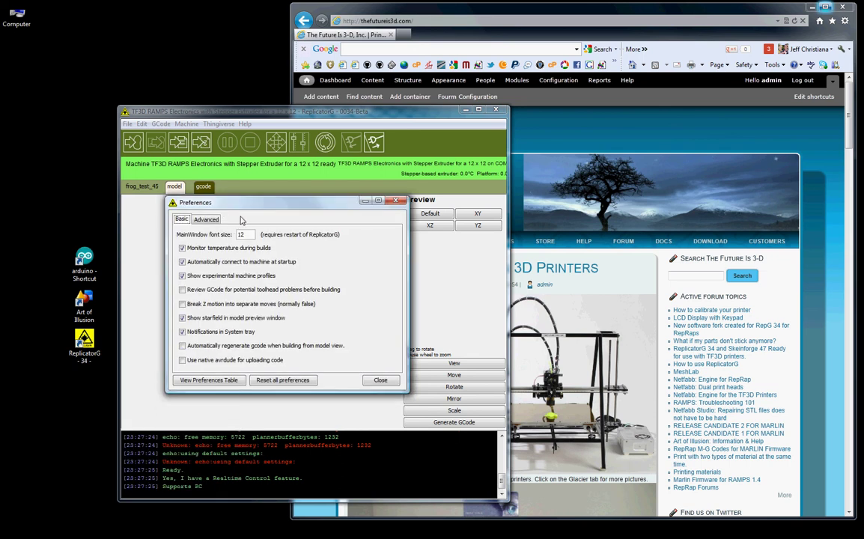
drag(219, 200, 200, 197)
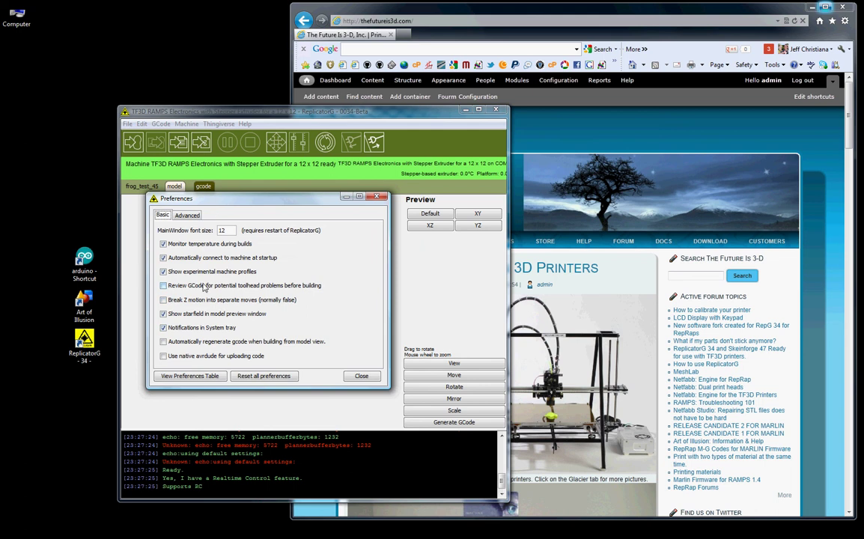
click(183, 216)
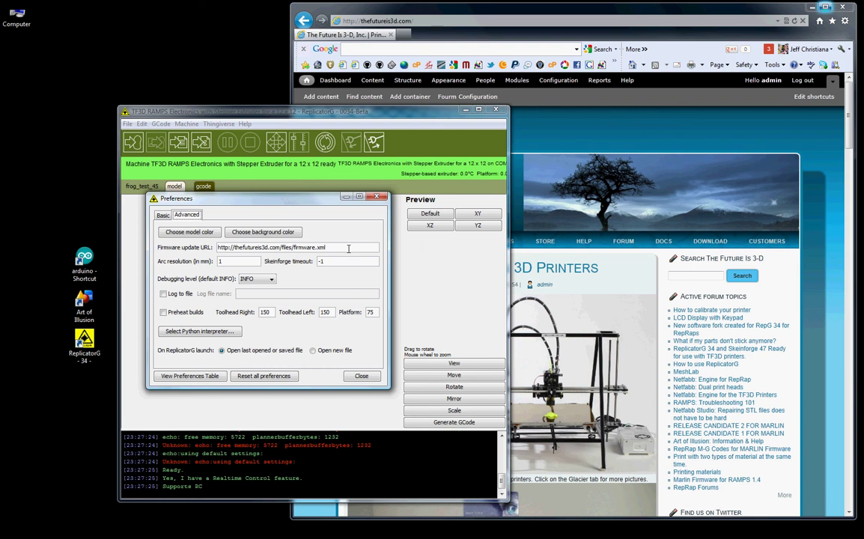
- Select the firmware update URL, view the Skeinforge timeout tooltip, and close Preferences unchanged
drag(349, 249, 212, 247)
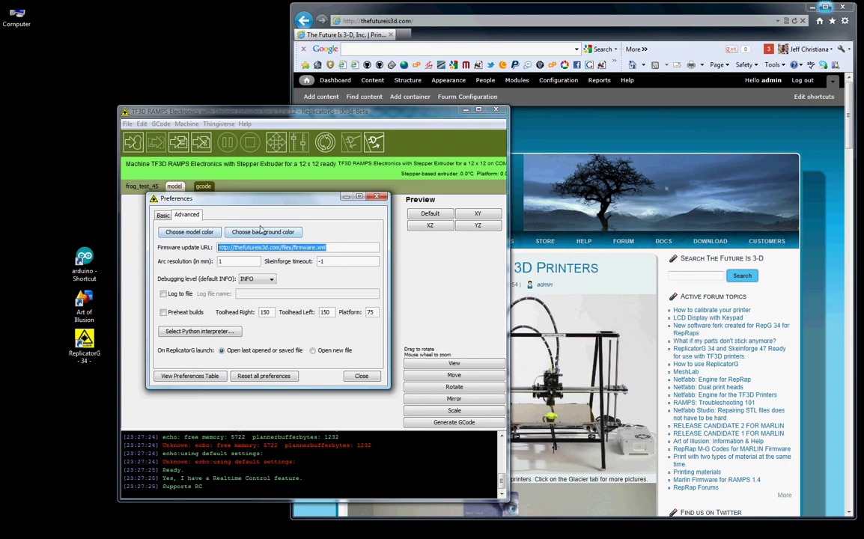
drag(212, 202, 200, 198)
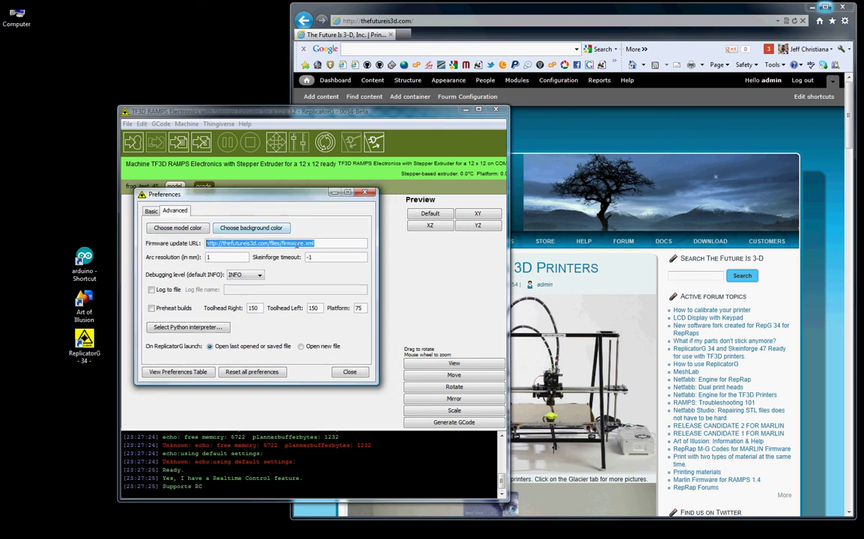
mouse_move(284, 262)
drag(264, 199, 281, 198)
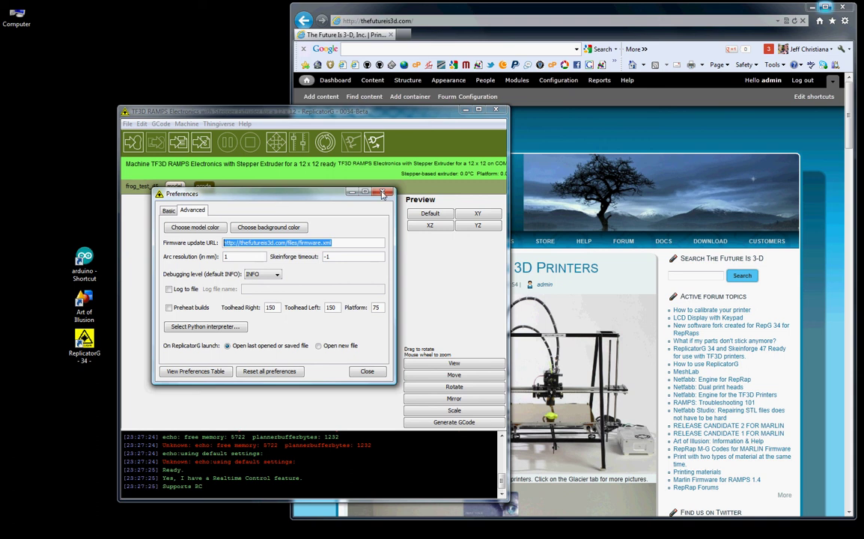
drag(258, 192, 260, 194)
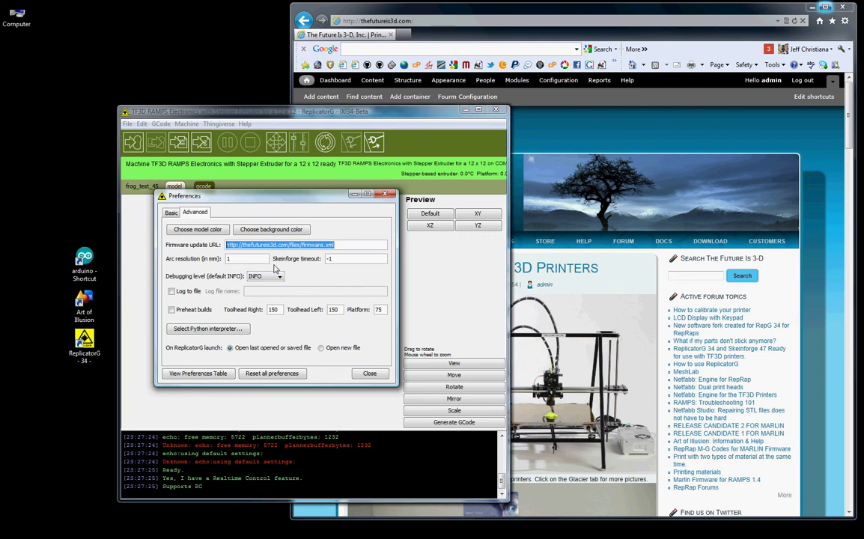
drag(228, 200, 232, 198)
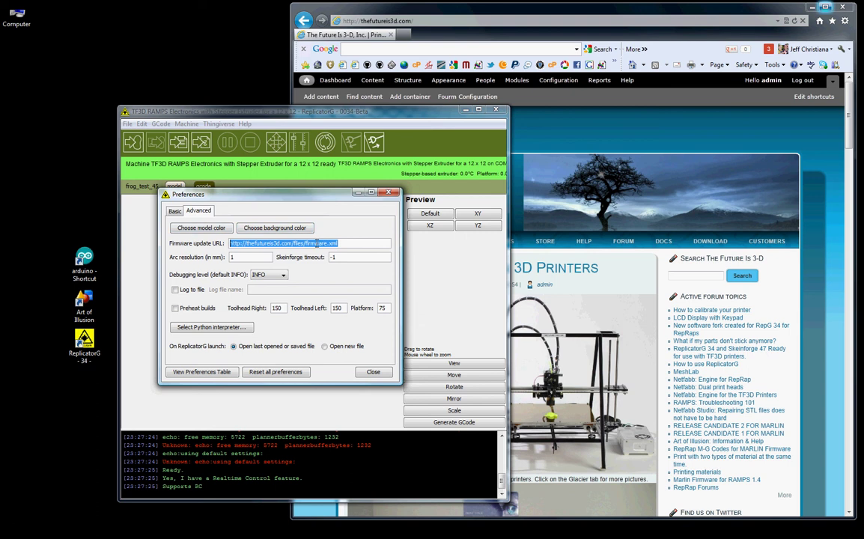
click(374, 372)
- Start Machine > Upload new firmware and browse the list of upgradable boards
mouse_move(267, 118)
mouse_down()
mouse_move(267, 165)
mouse_move(266, 117)
mouse_up()
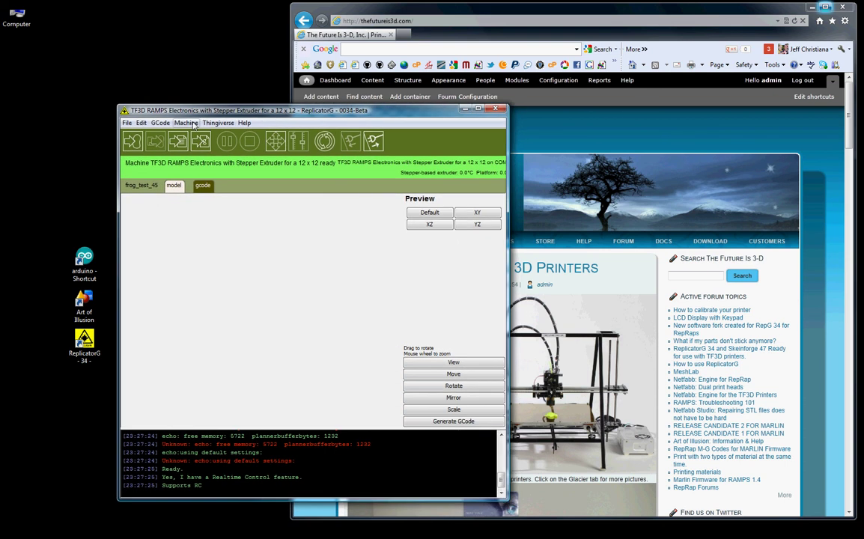
click(189, 124)
click(215, 181)
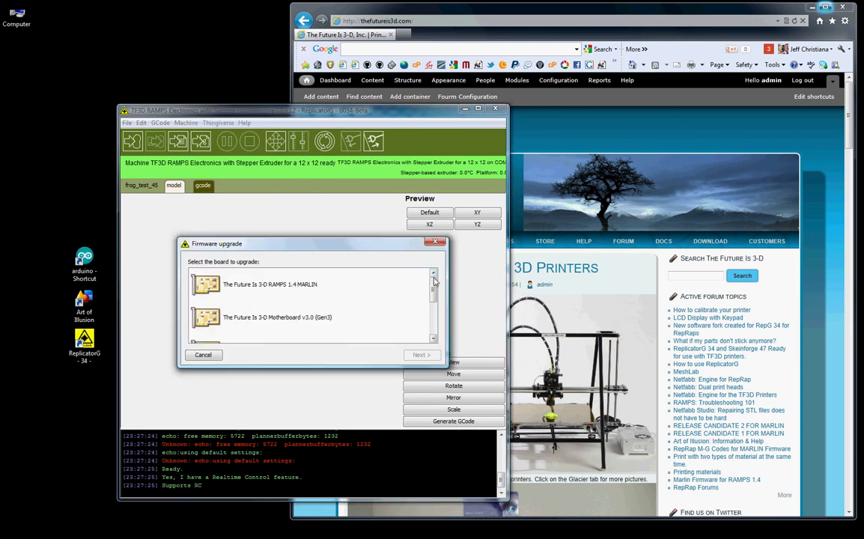
drag(392, 244, 385, 233)
scroll(391, 298, down, 3)
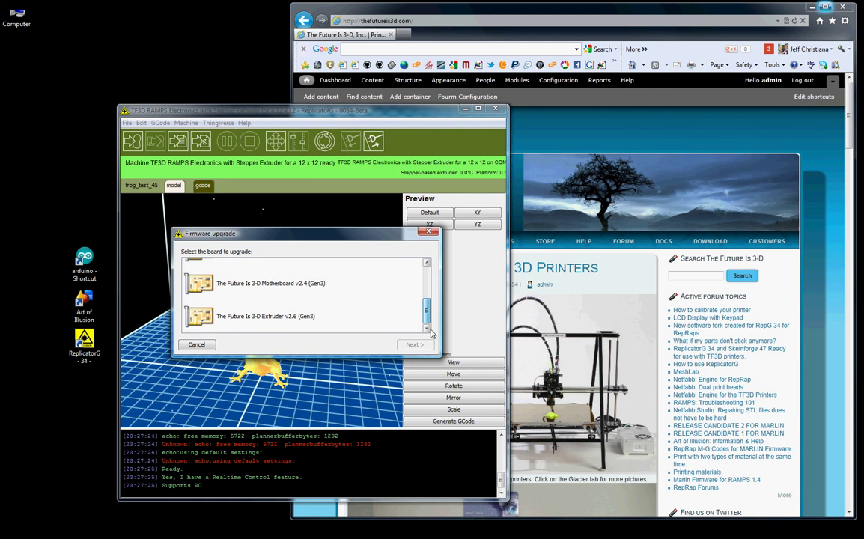
scroll(432, 304, up, 2)
scroll(433, 302, up, 1)
scroll(432, 315, down, 3)
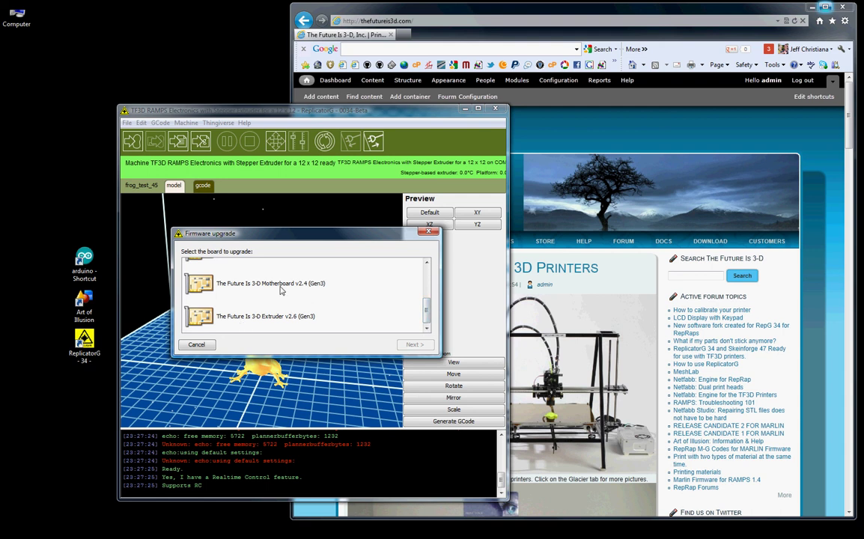
scroll(430, 304, up, 2)
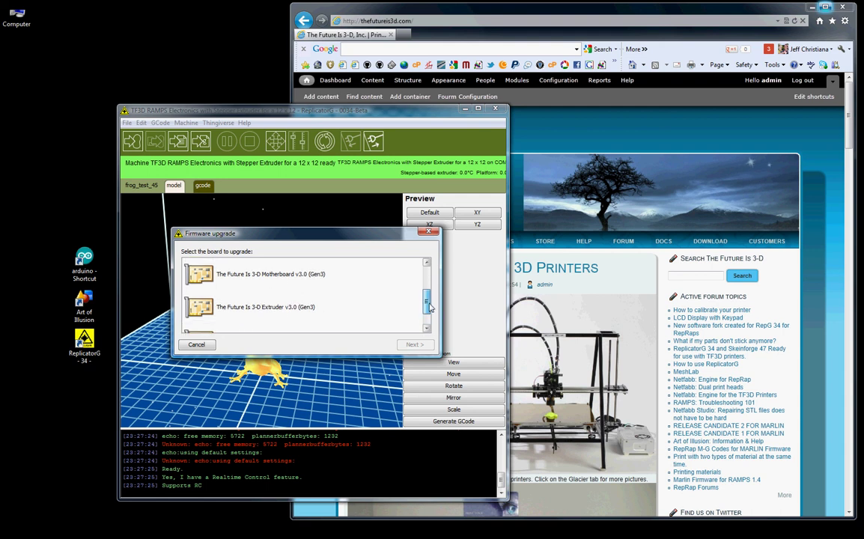
scroll(386, 271, up, 1)
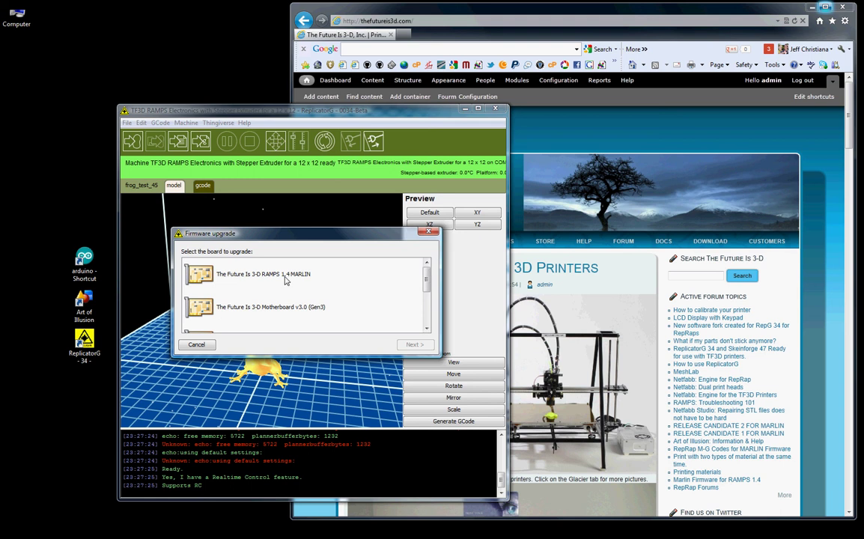
- Try the RAMPS 1.4 MARLIN and Motherboard v3.0 (Gen3) board entries, then switch to the browser
click(285, 275)
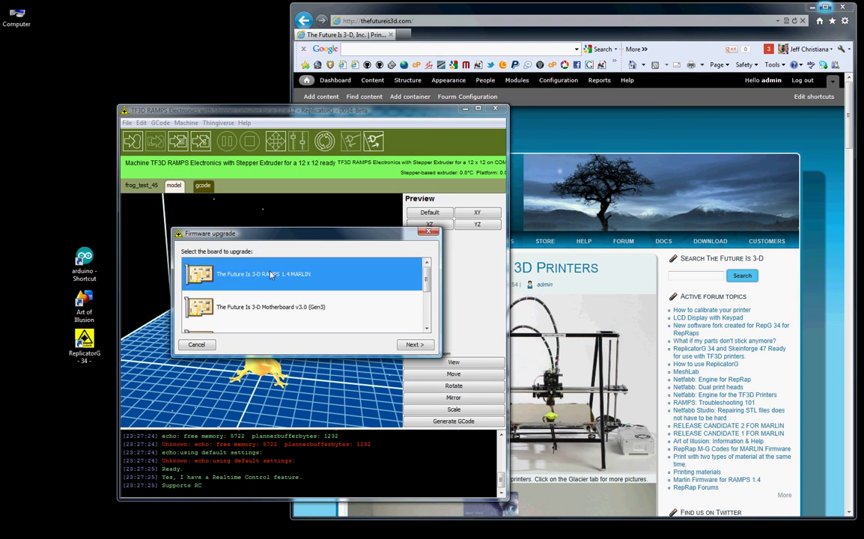
click(277, 311)
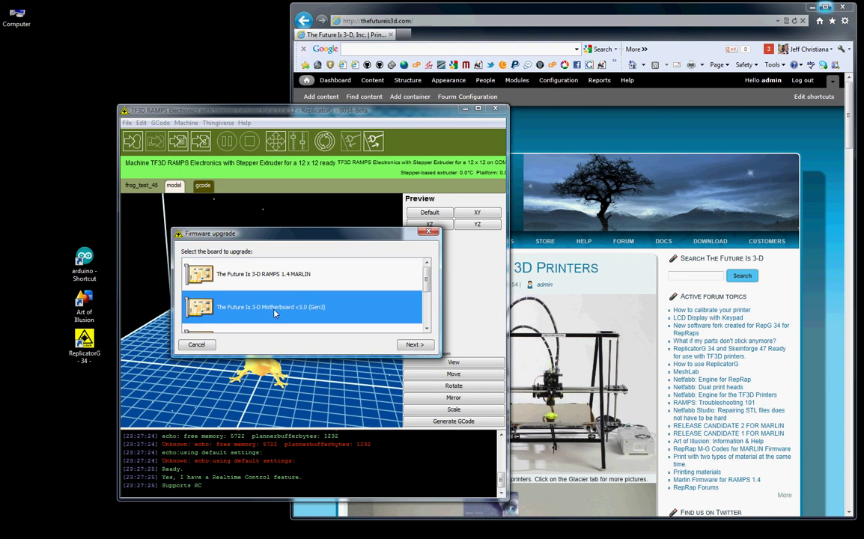
scroll(303, 319, down, 3)
scroll(291, 311, down, 1)
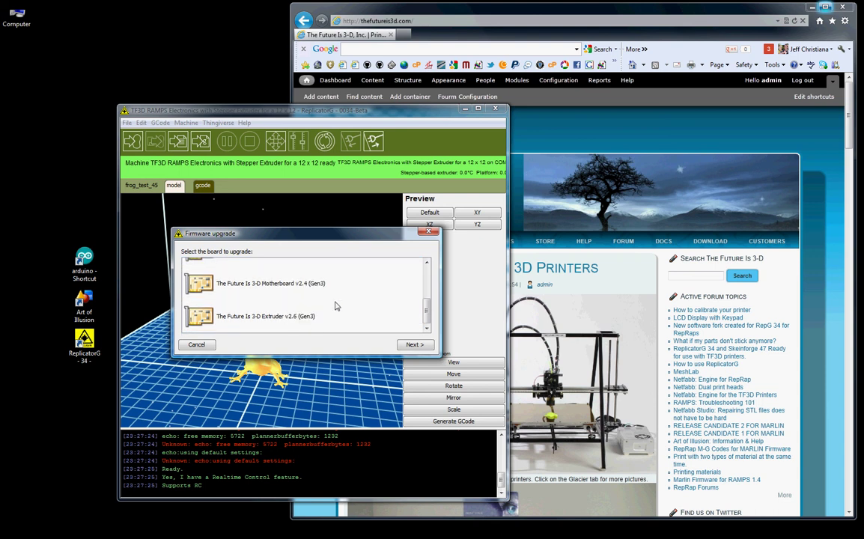
scroll(332, 308, up, 4)
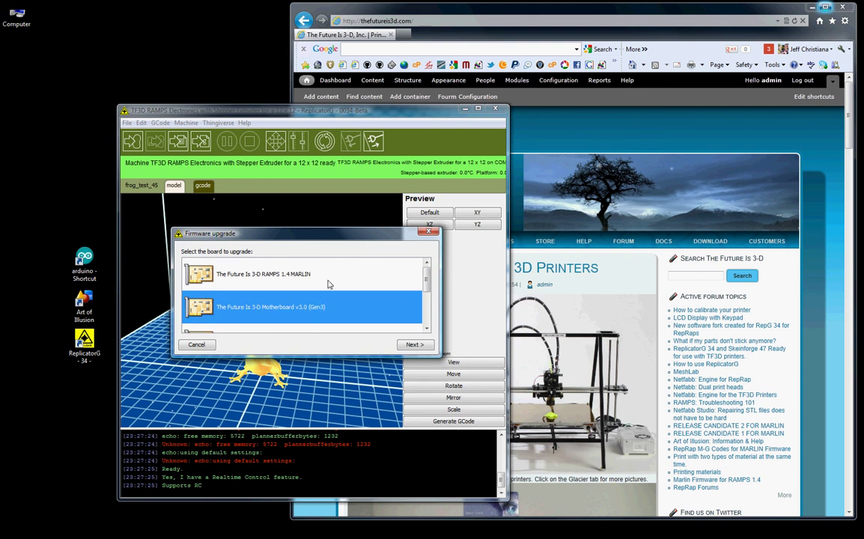
click(560, 32)
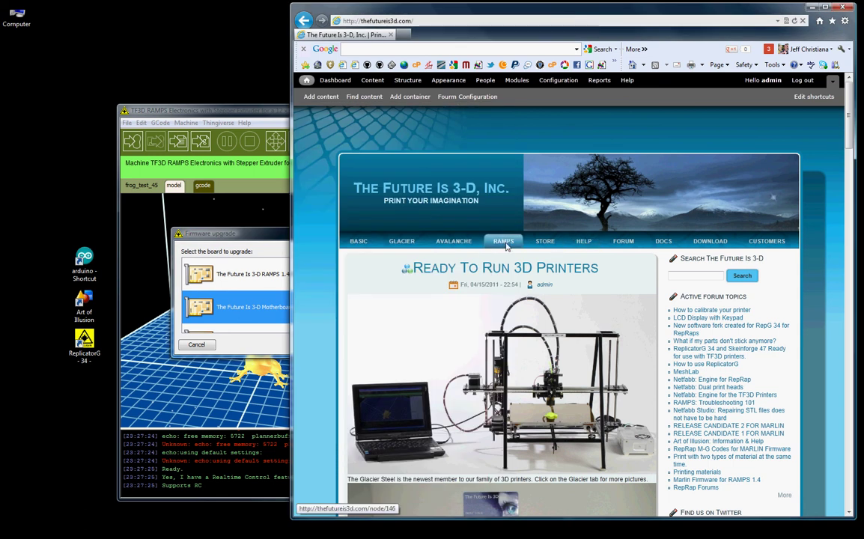
- Open the RAMPS 1.4 page on The Future Is 3-D site and scroll through its photos and wiring
click(504, 242)
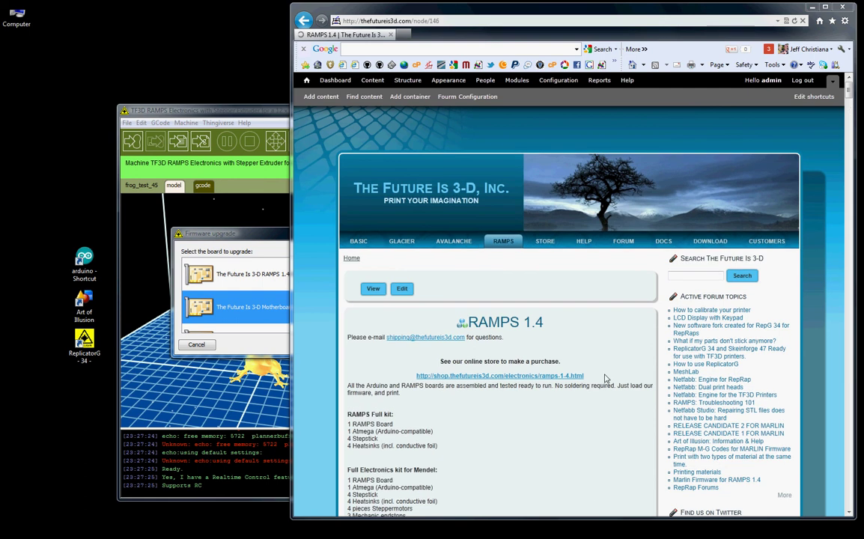
drag(850, 93, 851, 125)
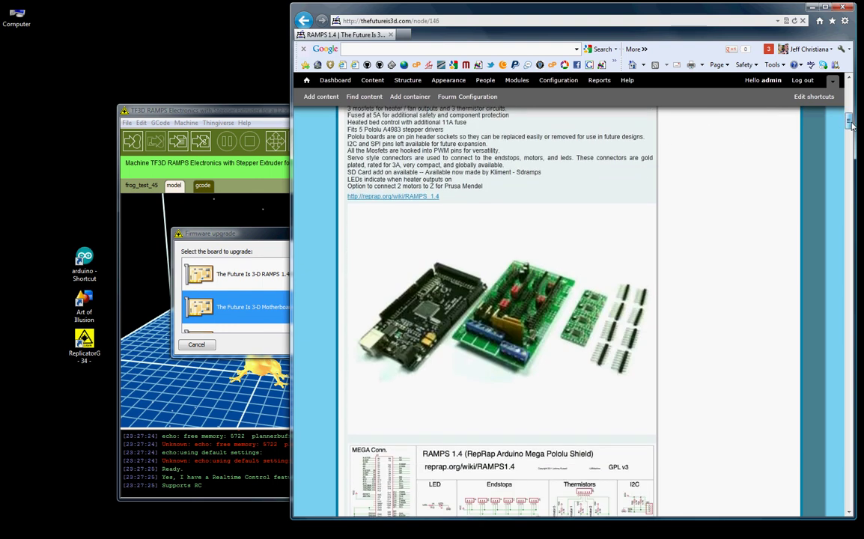
scroll(851, 126, up, 1)
scroll(851, 126, down, 8)
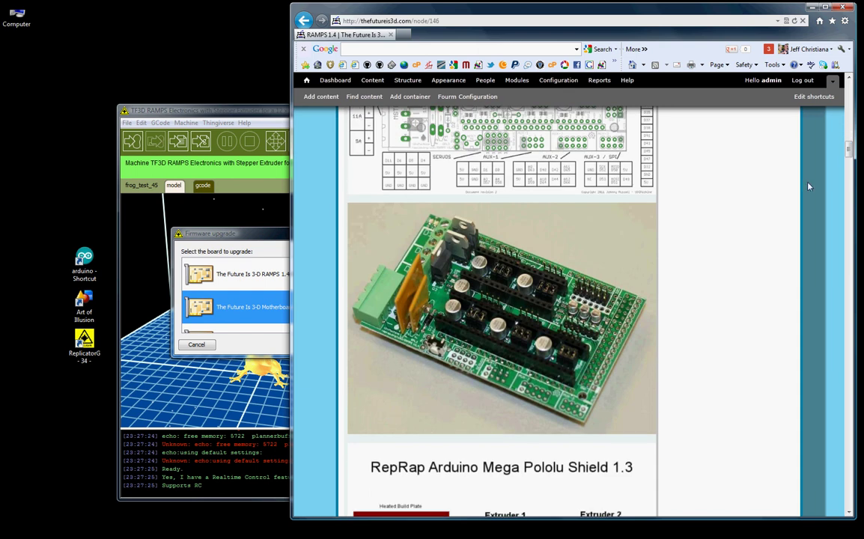
- Choose the RAMPS 1.4 MARLIN board, glance at the site's downloads and home pages, and return to the wizard
click(249, 240)
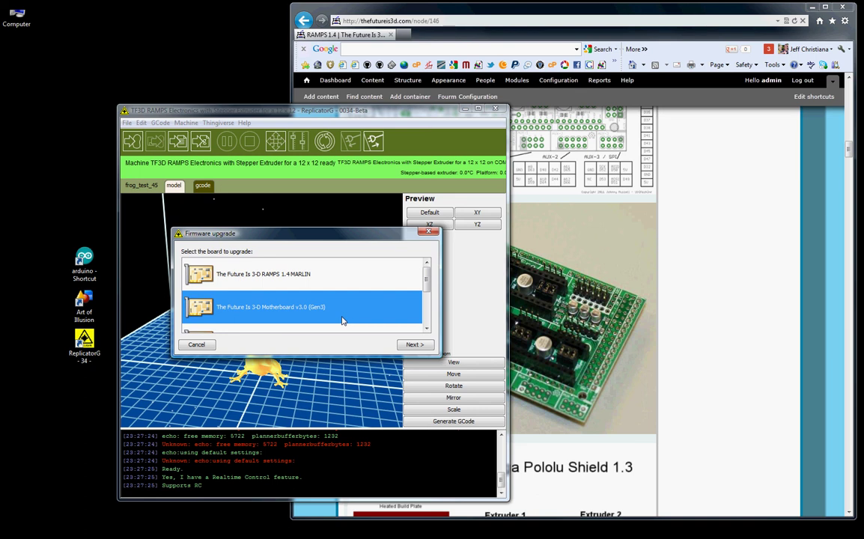
click(275, 271)
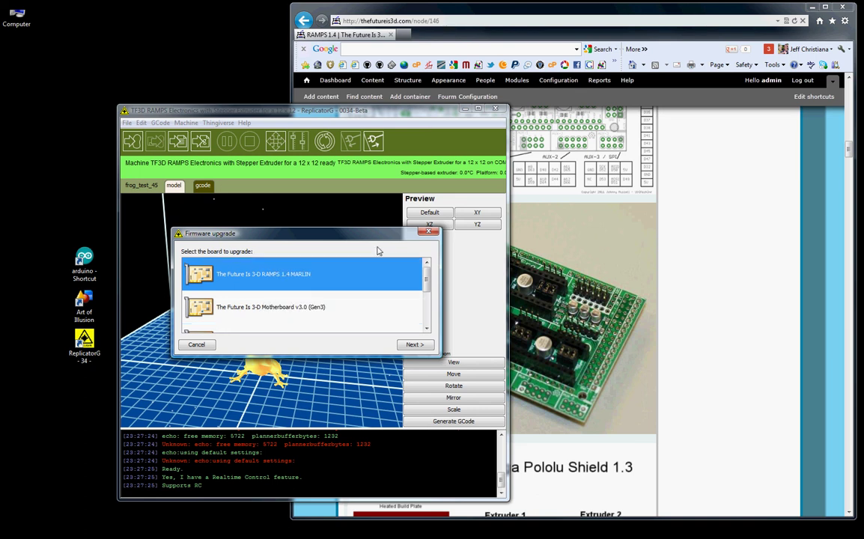
drag(849, 150, 854, 87)
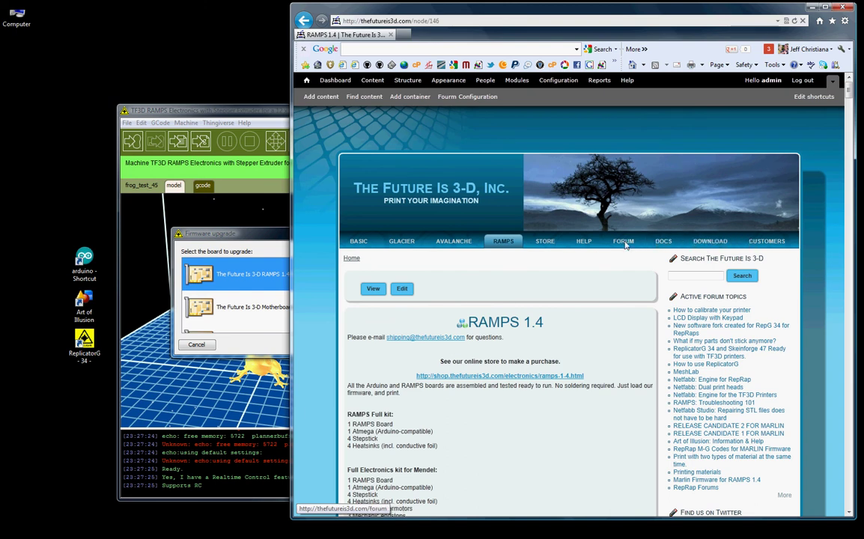
click(707, 242)
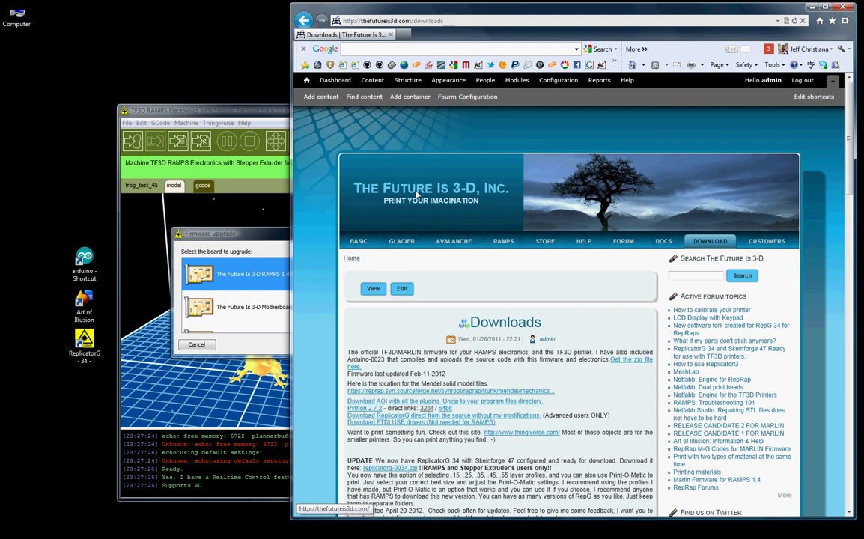
click(417, 194)
click(253, 201)
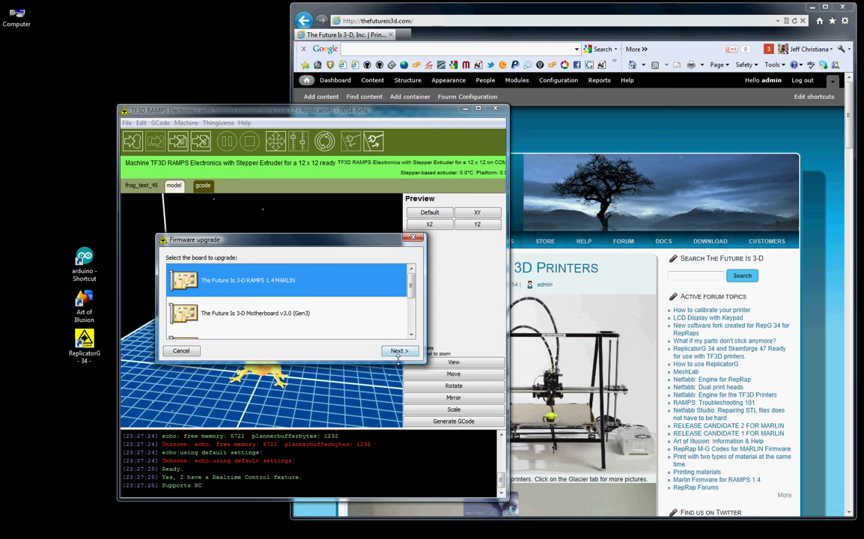
- Advance past the board choice to the firmware version list
click(398, 351)
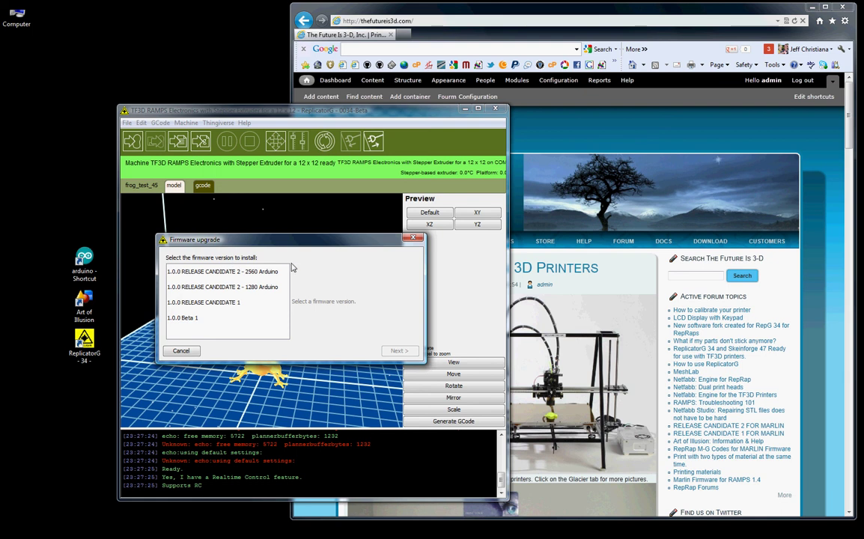
- Compare the RC2 2560 and 1280 Arduino builds, leaving the 2560 build selected
click(245, 275)
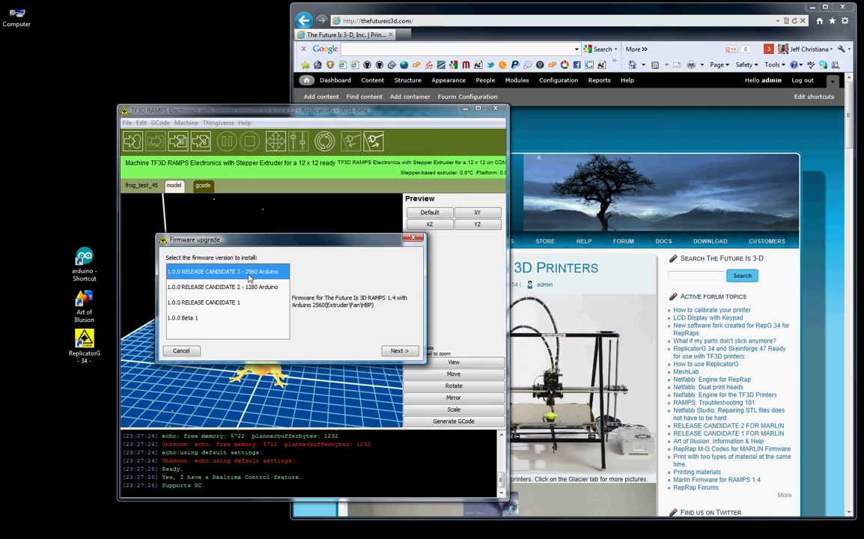
click(261, 289)
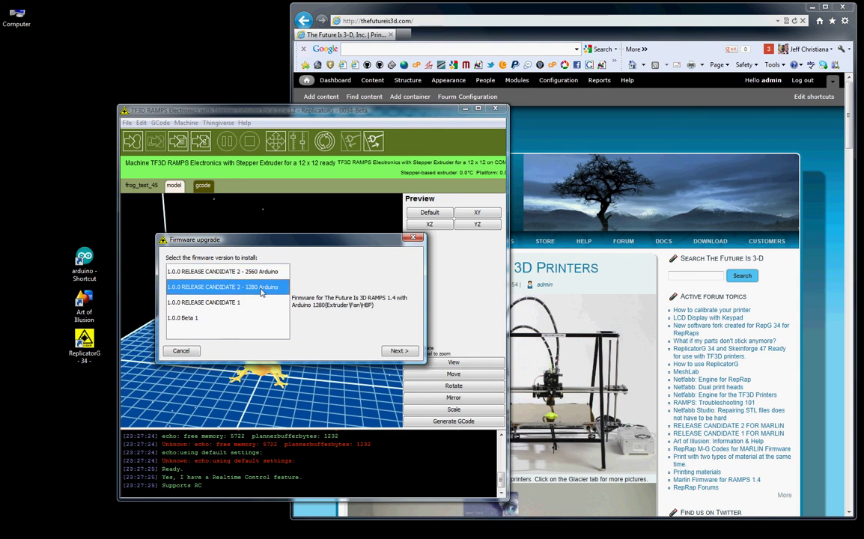
click(263, 274)
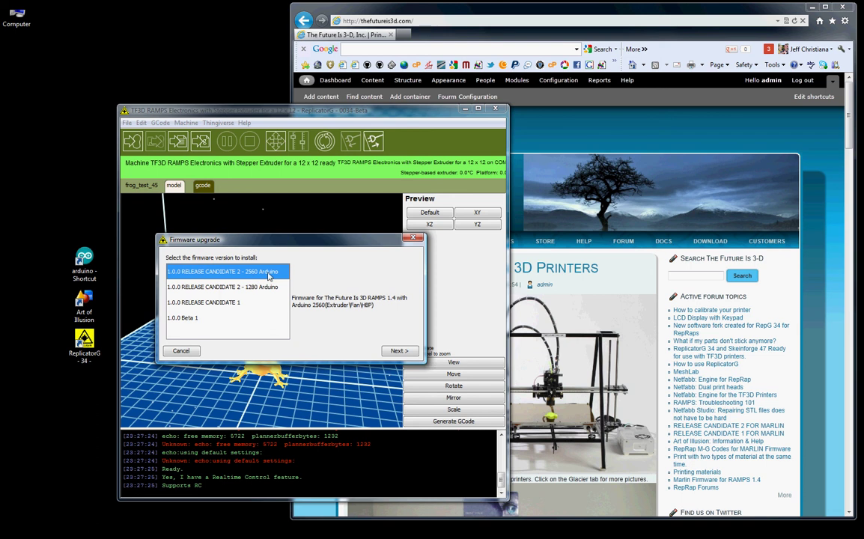
- Toggle between the 2560 and 1280 entries, finally selecting 1.0.0 RELEASE CANDIDATE 2 - 1280 Arduino
click(255, 288)
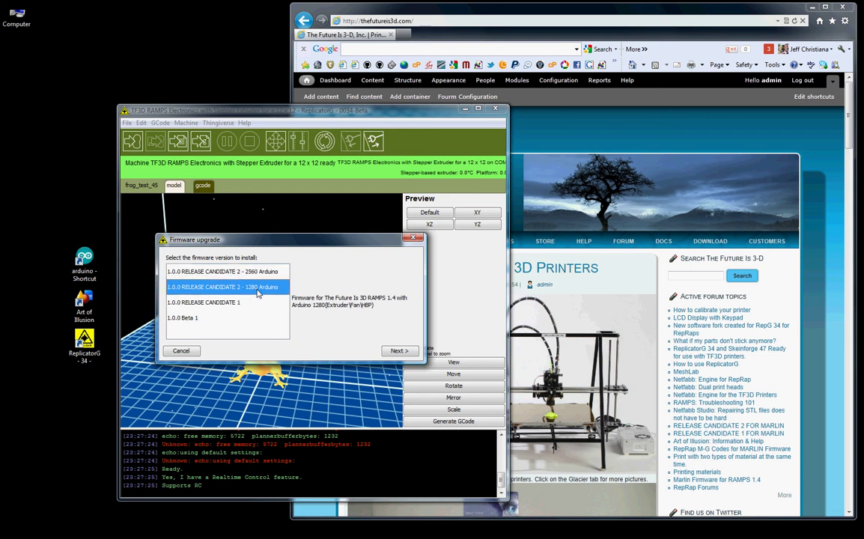
click(262, 273)
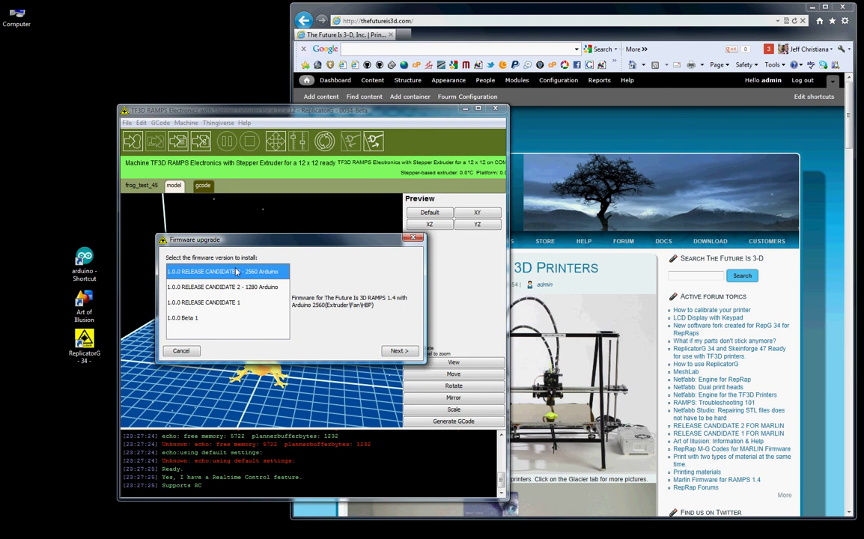
click(255, 287)
click(247, 272)
click(260, 289)
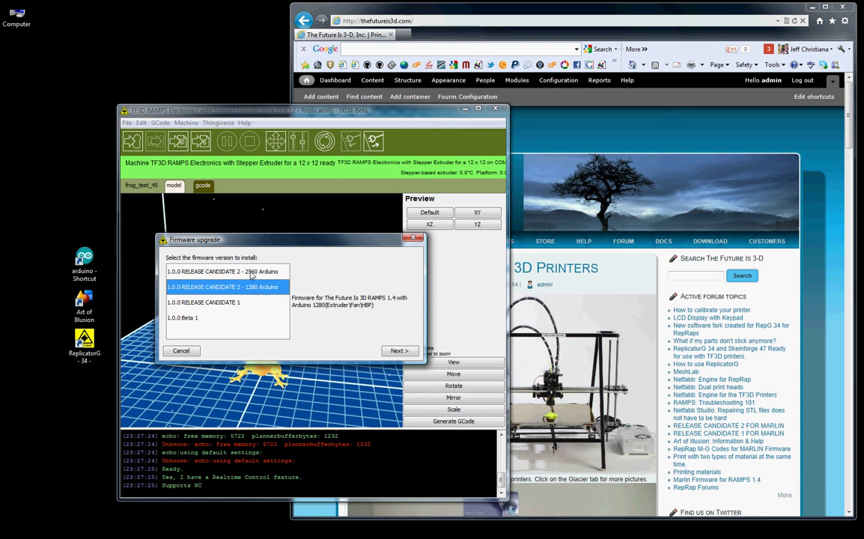
click(253, 275)
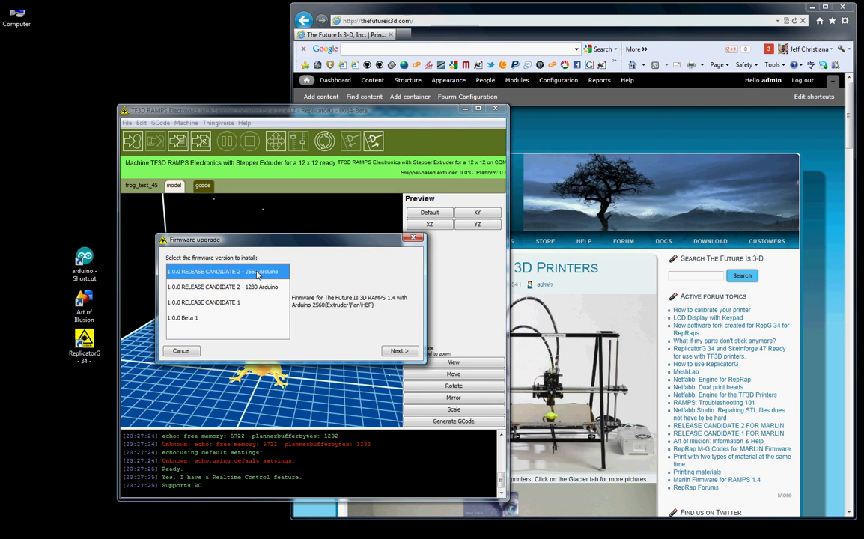
click(250, 290)
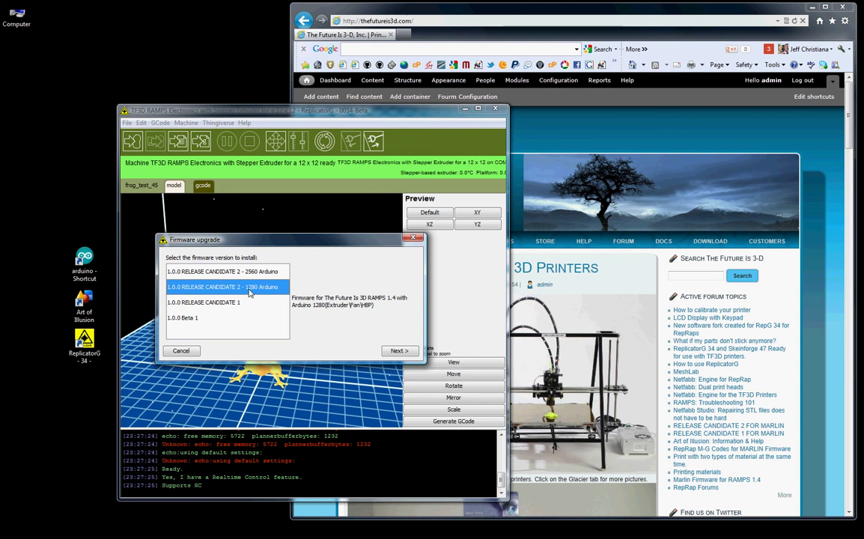
- Choose COM40 as the serial port and upload the 1280 Arduino firmware to the board
click(399, 351)
click(178, 287)
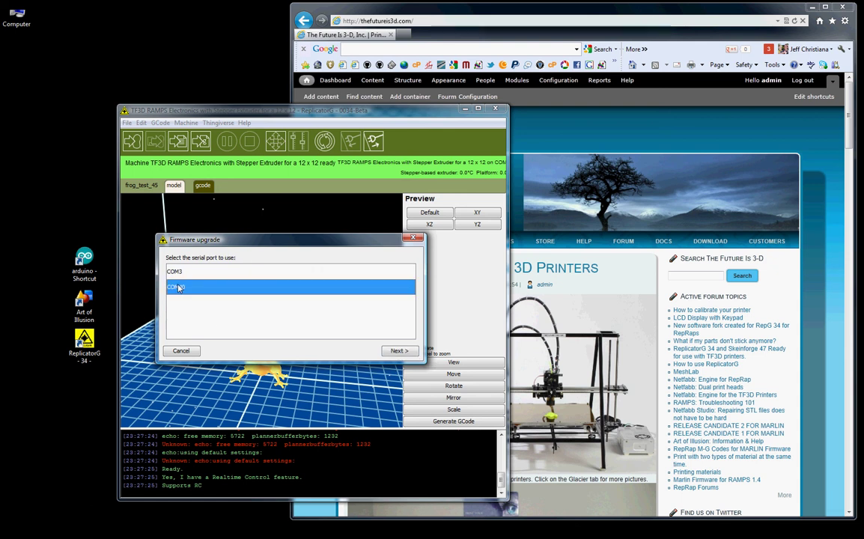
click(400, 351)
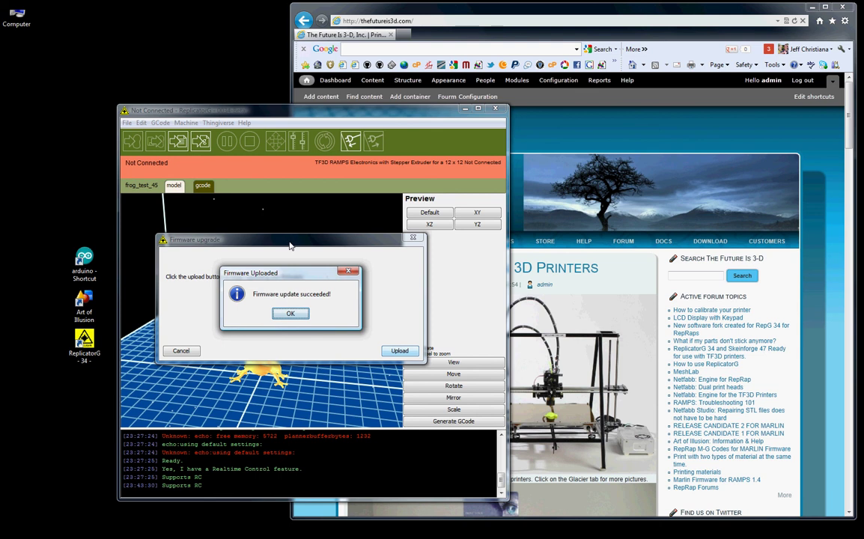
- Dismiss the firmware update succeeded message and reopen Machine > Upload new firmware
click(291, 313)
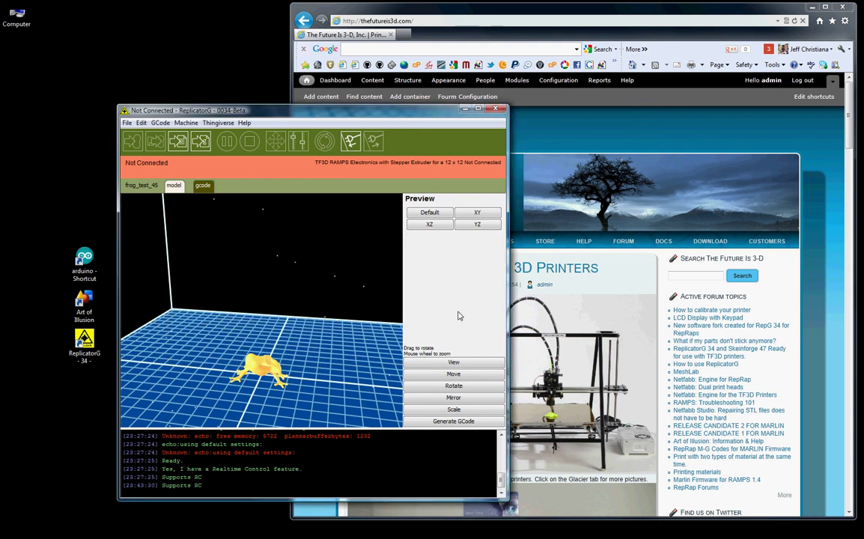
click(186, 123)
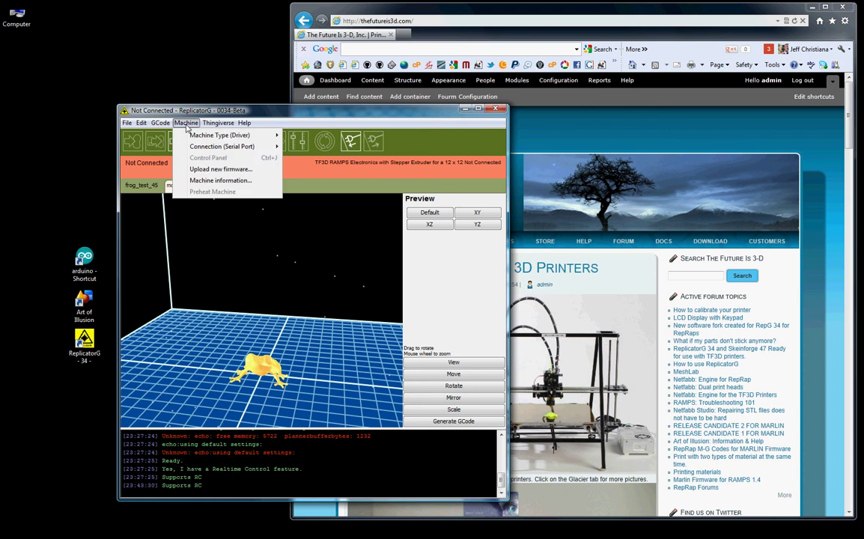
click(220, 170)
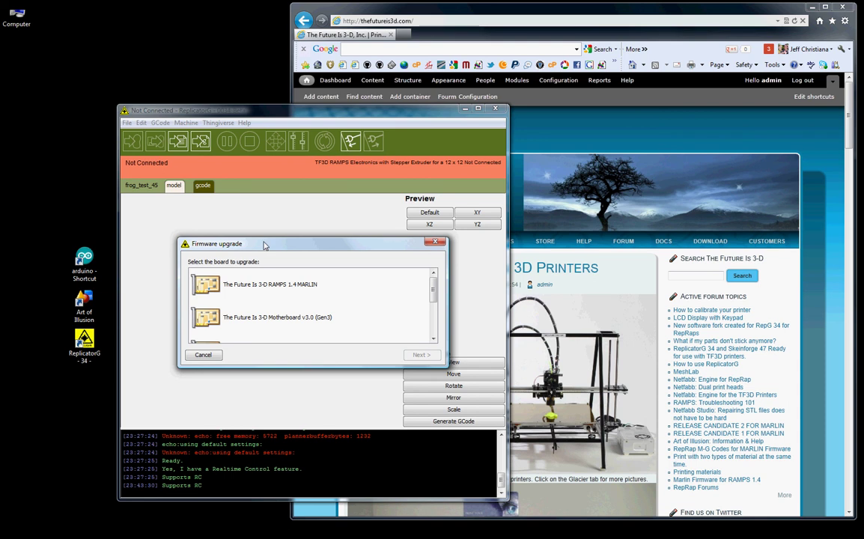
drag(264, 245, 257, 241)
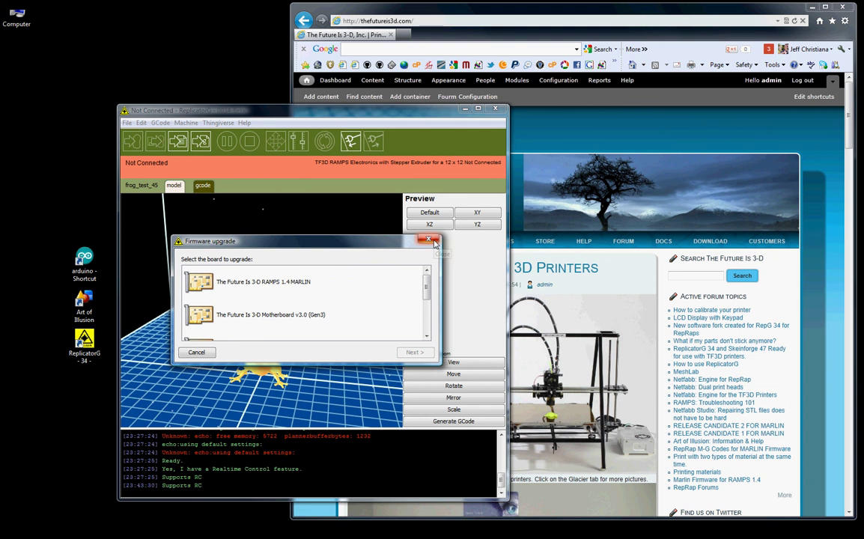
click(90, 260)
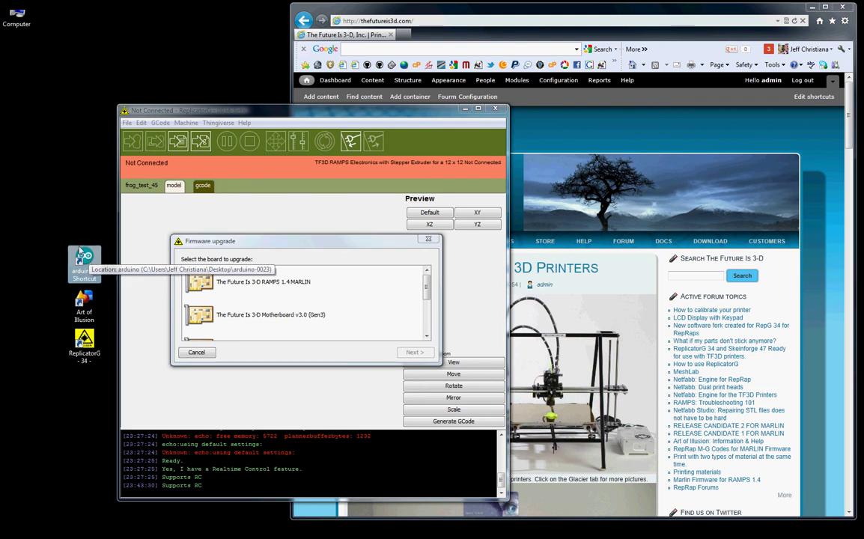
click(87, 262)
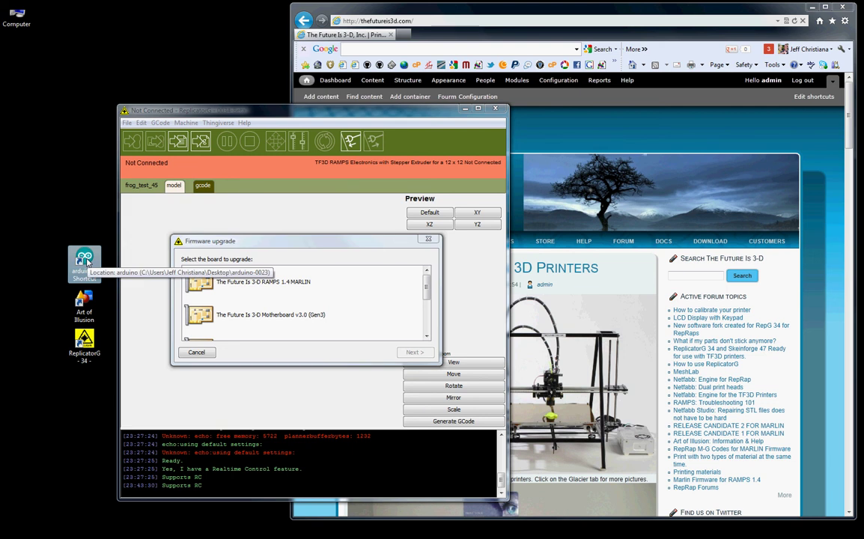
click(85, 263)
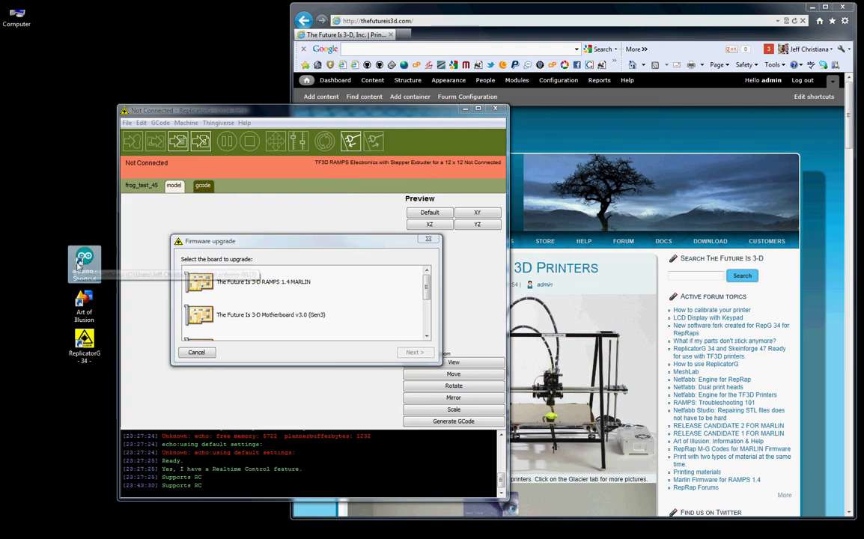
click(271, 221)
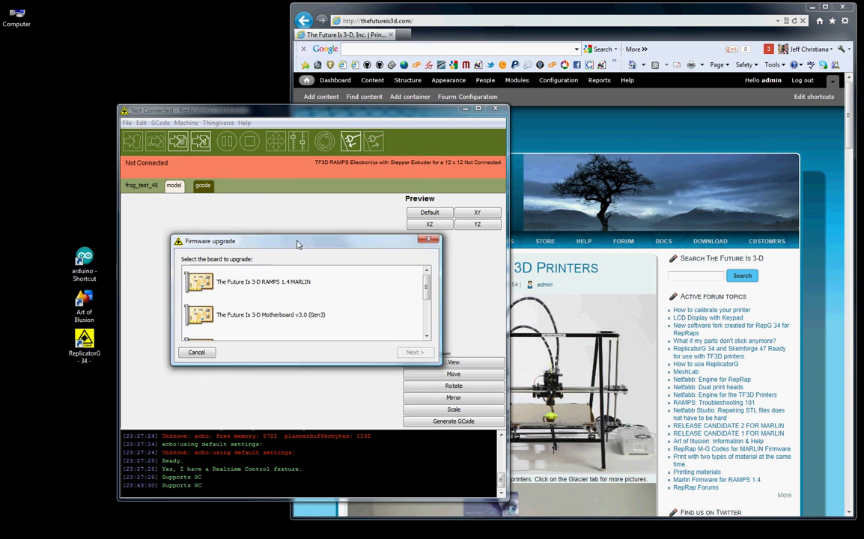
drag(246, 246, 274, 241)
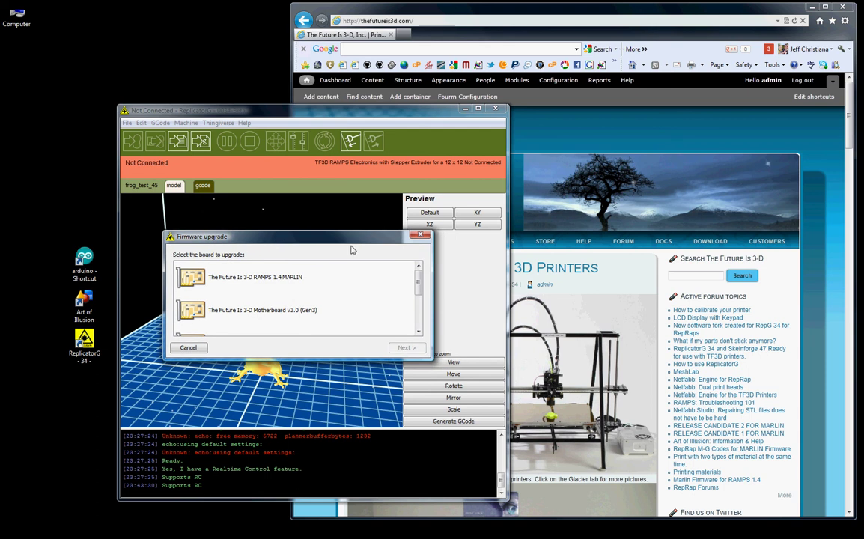
drag(344, 238, 360, 238)
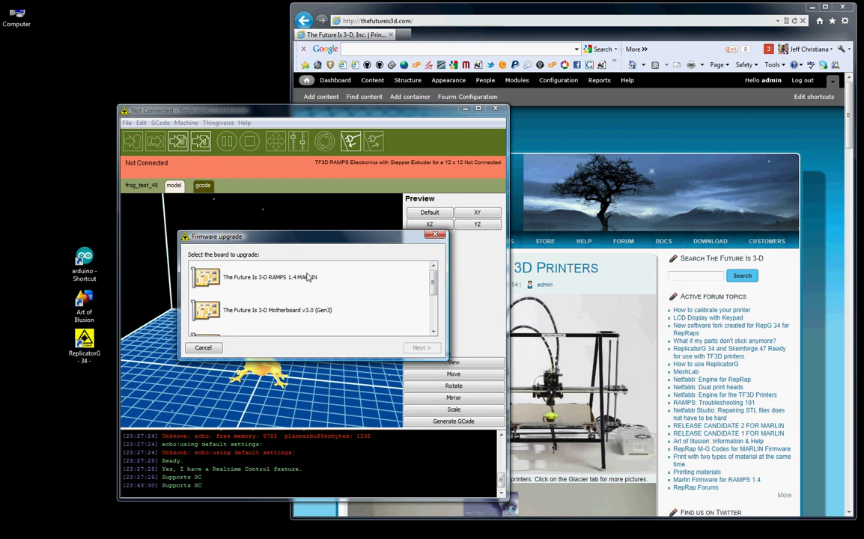
- Cancel the firmware upgrade wizard at the RAMPS 1.4 MARLIN board choice and close ReplicatorG
double_click(267, 278)
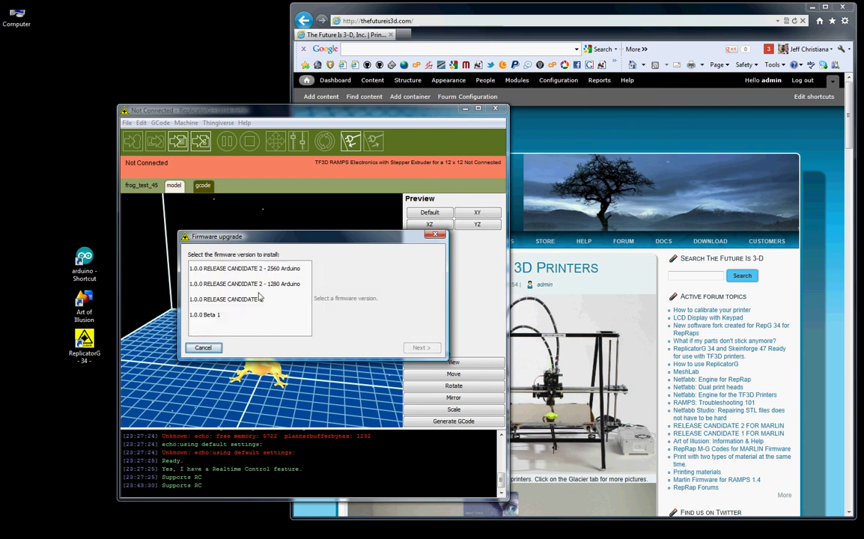
click(203, 347)
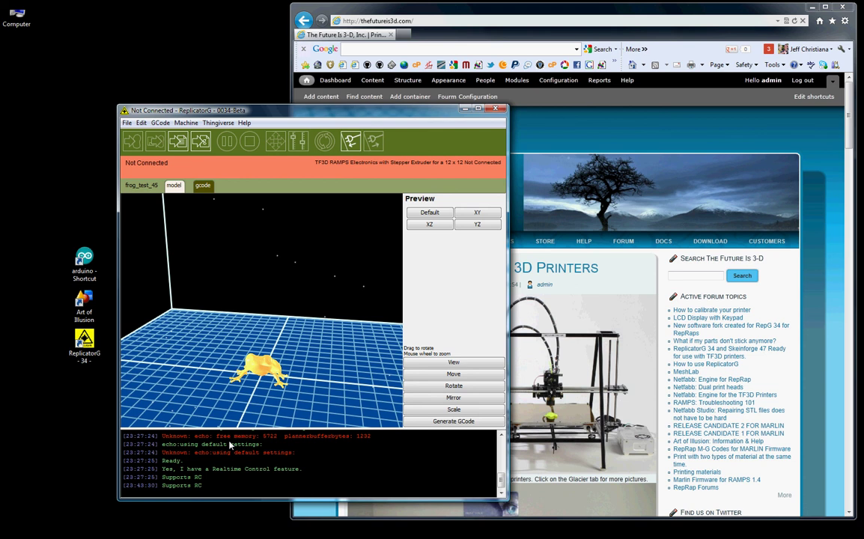
drag(395, 109, 408, 108)
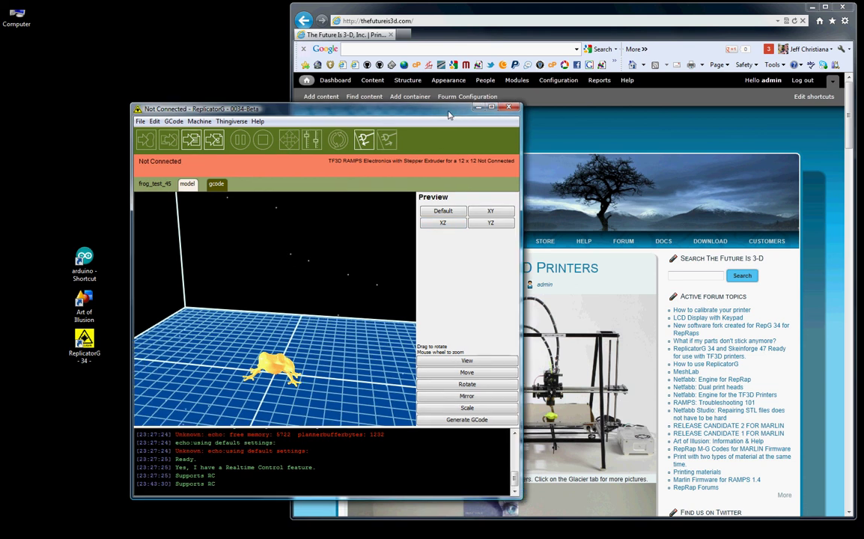
click(514, 111)
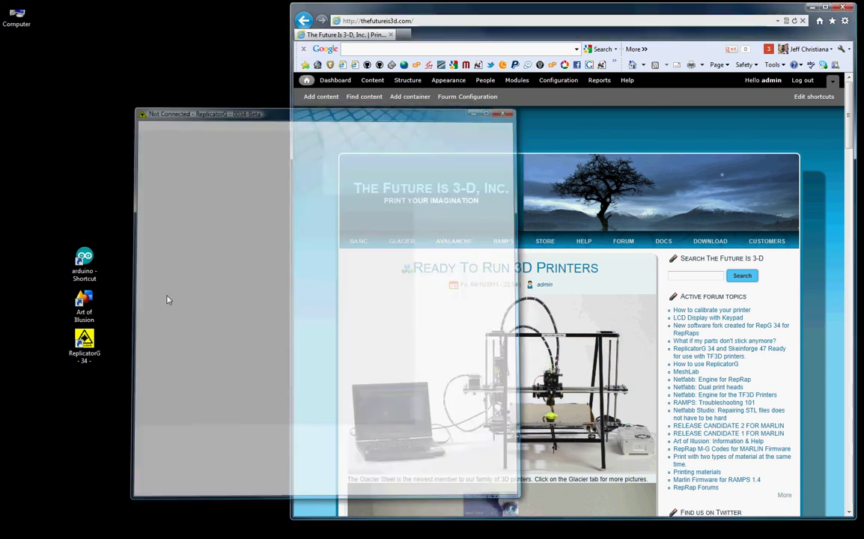